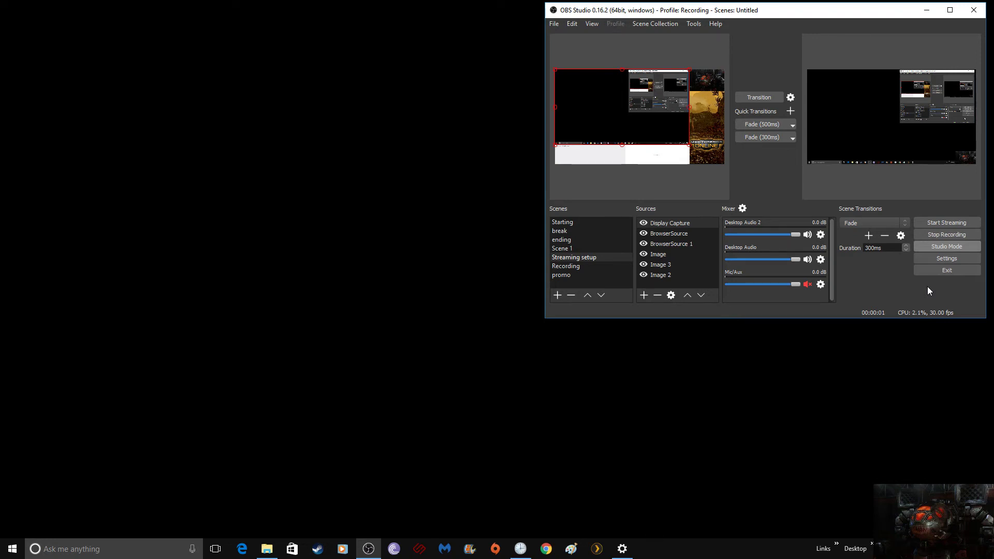
- Unmute the Mic/Aux microphone with the F10 hotkey while recording continues
{"action": "key", "text": "F10"}
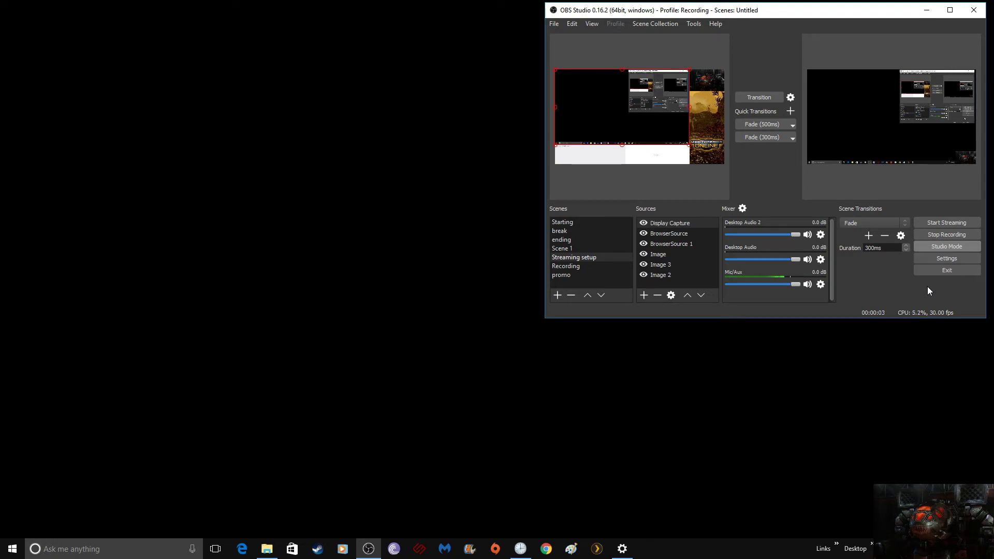